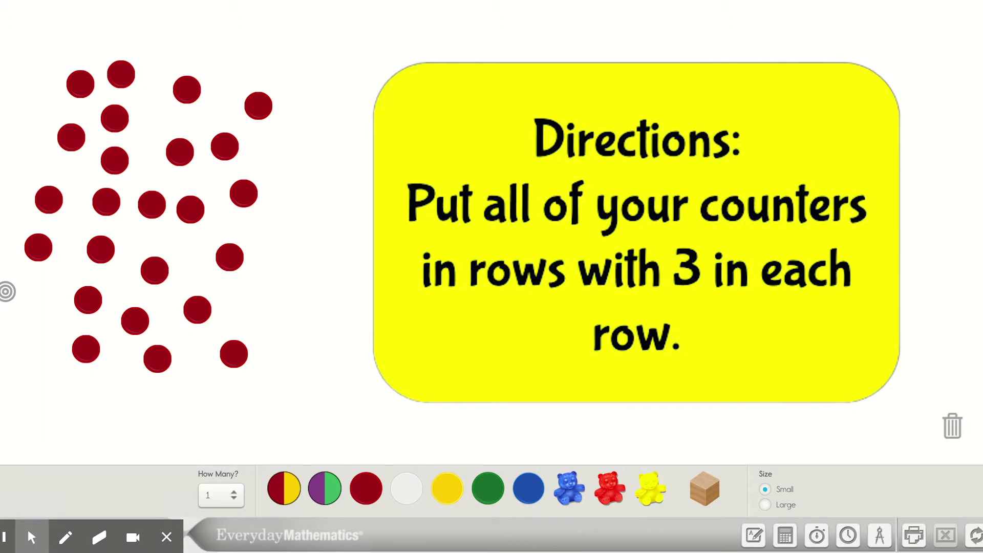
Drag counters from the pile into the first four rows of three on the right.
{"action": "mouse_move", "coordinate": [259, 106]}
{"action": "left_mouse_down"}
{"action": "mouse_move", "coordinate": [535, 84]}
{"action": "mouse_move", "coordinate": [502, 90]}
{"action": "left_mouse_up"}
{"action": "mouse_move", "coordinate": [229, 150]}
{"action": "left_mouse_down"}
{"action": "mouse_move", "coordinate": [561, 109]}
{"action": "mouse_move", "coordinate": [571, 91]}
{"action": "left_mouse_up"}
{"action": "mouse_move", "coordinate": [245, 194]}
{"action": "left_mouse_down"}
{"action": "mouse_move", "coordinate": [584, 137]}
{"action": "mouse_move", "coordinate": [647, 103]}
{"action": "mouse_move", "coordinate": [639, 90]}
{"action": "left_mouse_up"}
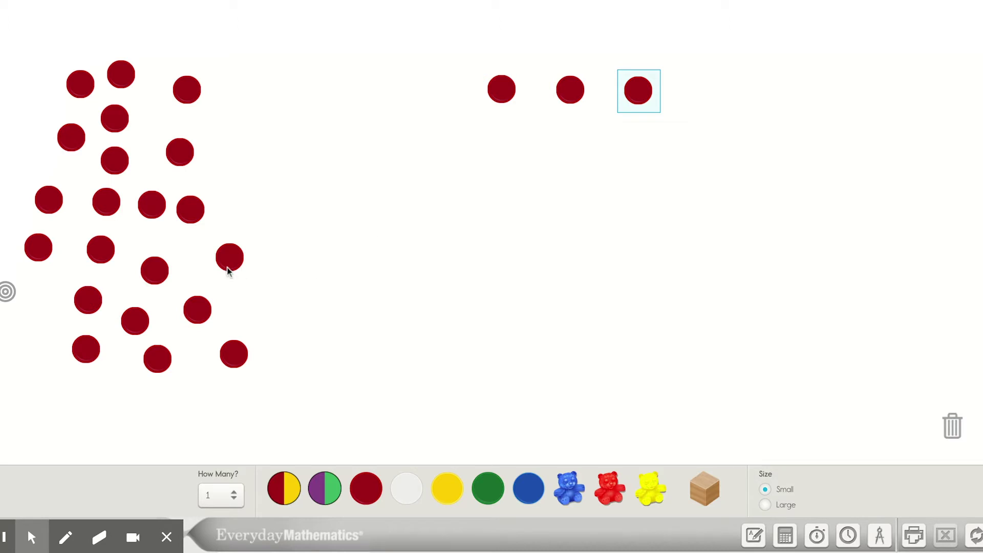
{"action": "mouse_move", "coordinate": [229, 257]}
{"action": "left_mouse_down"}
{"action": "mouse_move", "coordinate": [487, 152]}
{"action": "mouse_move", "coordinate": [517, 154]}
{"action": "mouse_move", "coordinate": [504, 151]}
{"action": "left_mouse_up"}
{"action": "mouse_move", "coordinate": [233, 354]}
{"action": "left_mouse_down"}
{"action": "mouse_move", "coordinate": [505, 243]}
{"action": "mouse_move", "coordinate": [573, 152]}
{"action": "left_mouse_up"}
{"action": "mouse_move", "coordinate": [197, 310]}
{"action": "left_mouse_down"}
{"action": "mouse_move", "coordinate": [570, 205]}
{"action": "mouse_move", "coordinate": [654, 151]}
{"action": "mouse_move", "coordinate": [637, 151]}
{"action": "left_mouse_up"}
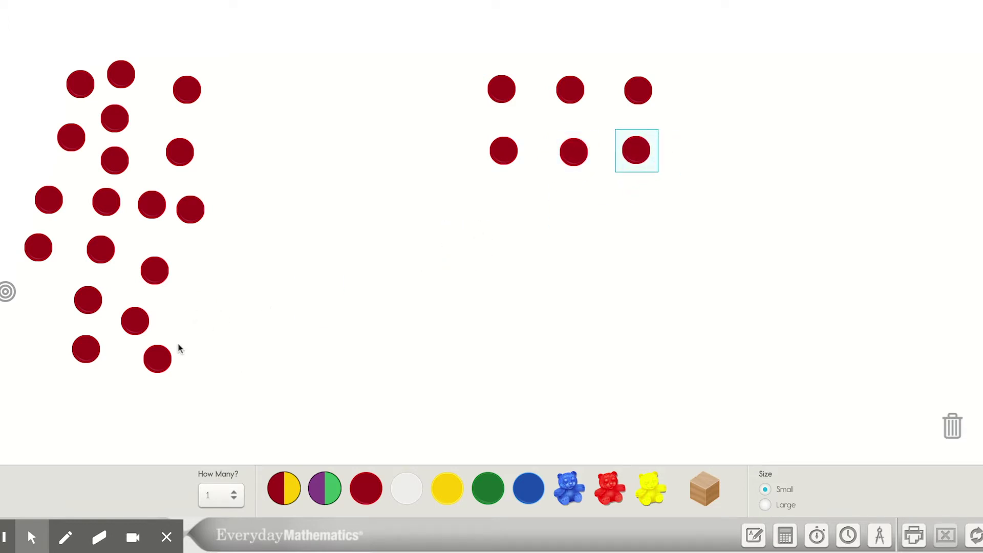
{"action": "mouse_move", "coordinate": [157, 359]}
{"action": "left_mouse_down"}
{"action": "mouse_move", "coordinate": [443, 231]}
{"action": "mouse_move", "coordinate": [504, 214]}
{"action": "left_mouse_up"}
{"action": "left_click_drag", "start_coordinate": [135, 321], "coordinate": [577, 212]}
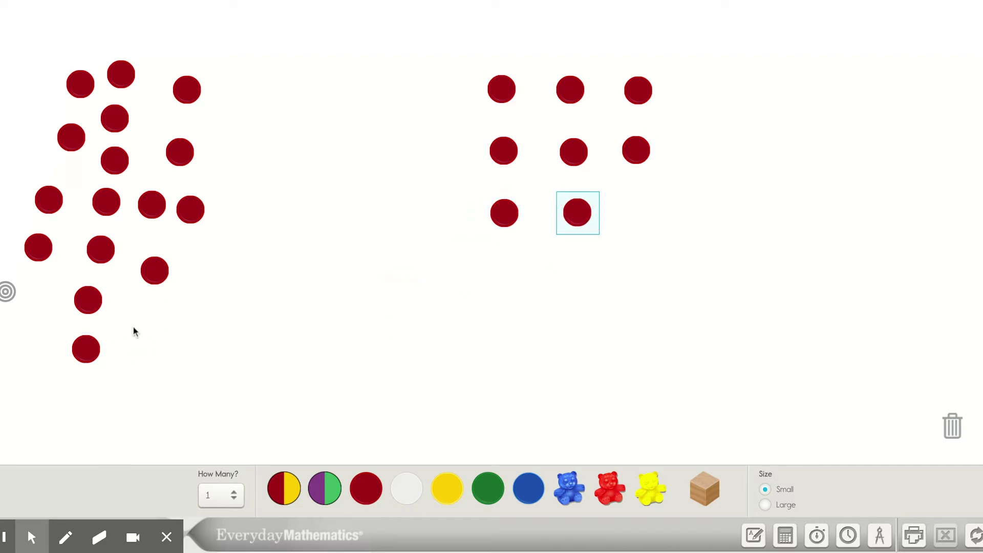
{"action": "left_click_drag", "start_coordinate": [86, 349], "coordinate": [642, 210]}
{"action": "left_click_drag", "start_coordinate": [88, 300], "coordinate": [501, 277]}
{"action": "left_click_drag", "start_coordinate": [155, 270], "coordinate": [572, 279]}
{"action": "left_click_drag", "start_coordinate": [191, 209], "coordinate": [649, 274]}
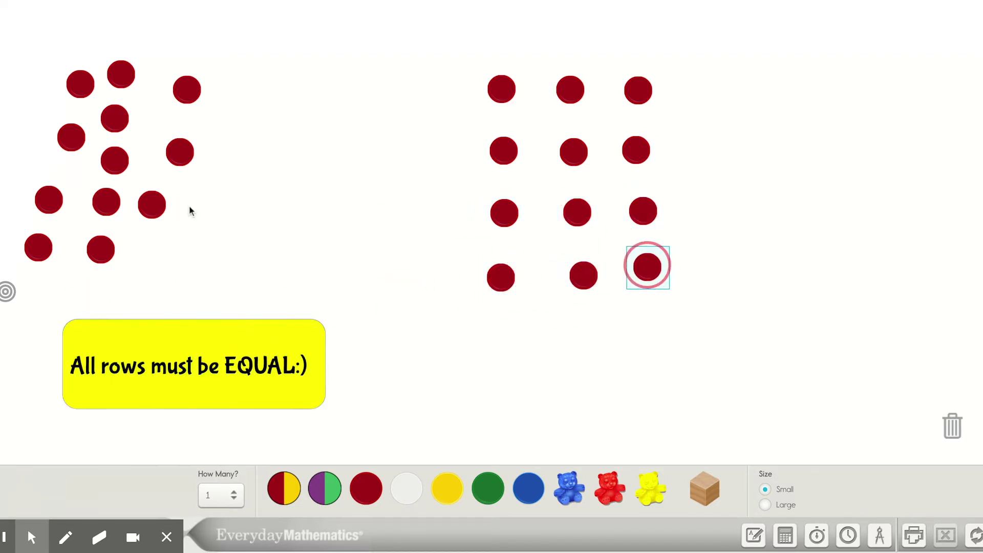
Place the remaining counters as four more rows of three, making eight rows in total.
{"action": "left_click_drag", "start_coordinate": [101, 250], "coordinate": [495, 333]}
{"action": "left_click_drag", "start_coordinate": [152, 204], "coordinate": [577, 329]}
{"action": "mouse_move", "coordinate": [180, 152]}
{"action": "left_mouse_down"}
{"action": "mouse_move", "coordinate": [480, 298]}
{"action": "mouse_move", "coordinate": [646, 330]}
{"action": "left_mouse_up"}
{"action": "left_click_drag", "start_coordinate": [38, 247], "coordinate": [495, 378]}
{"action": "left_click_drag", "start_coordinate": [106, 201], "coordinate": [577, 373]}
{"action": "left_click_drag", "start_coordinate": [115, 160], "coordinate": [645, 377]}
{"action": "left_click_drag", "start_coordinate": [56, 206], "coordinate": [497, 425]}
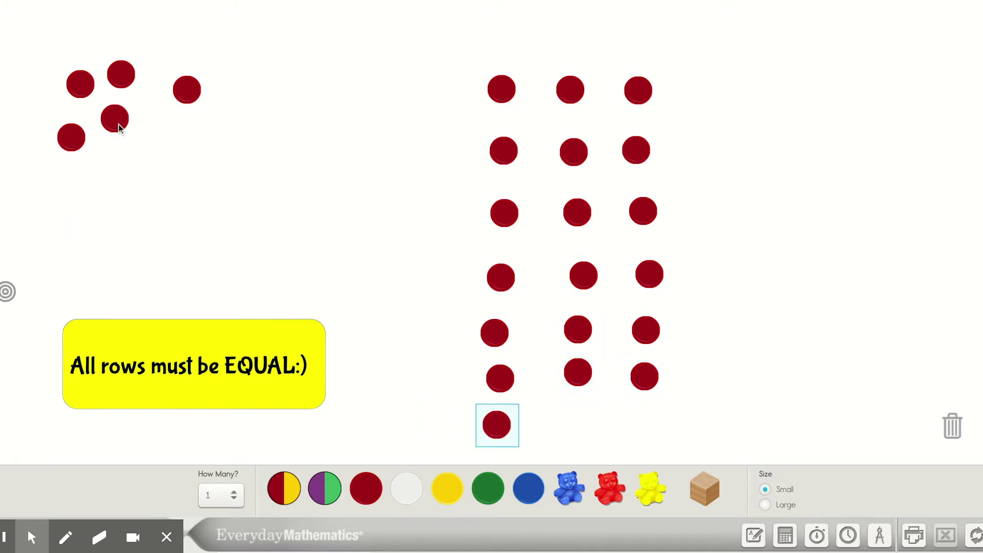
{"action": "left_click_drag", "start_coordinate": [114, 118], "coordinate": [571, 422]}
{"action": "left_click_drag", "start_coordinate": [187, 90], "coordinate": [638, 431]}
{"action": "left_click_drag", "start_coordinate": [121, 74], "coordinate": [491, 42]}
{"action": "left_click_drag", "start_coordinate": [80, 83], "coordinate": [561, 36]}
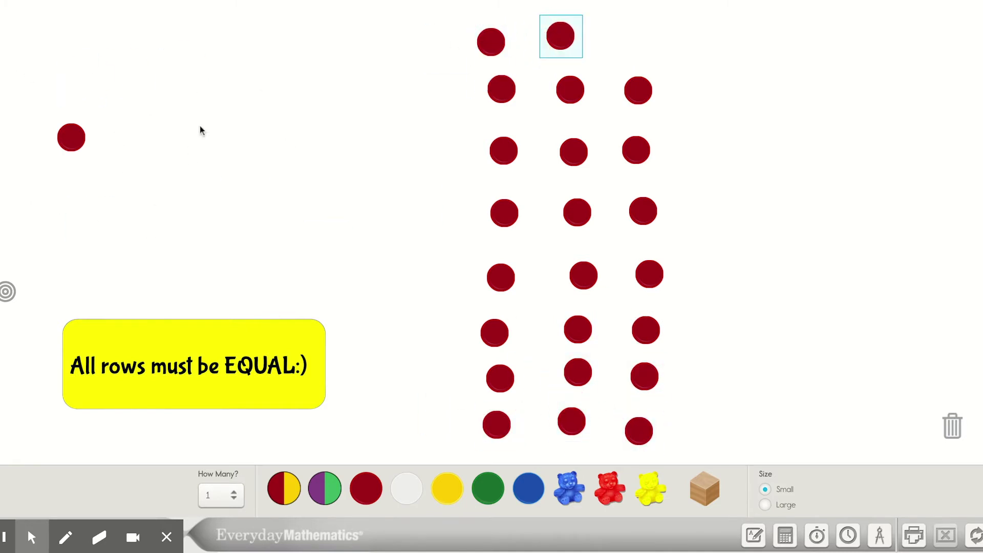
{"action": "mouse_move", "coordinate": [71, 137]}
{"action": "left_mouse_down"}
{"action": "mouse_move", "coordinate": [501, 78]}
{"action": "mouse_move", "coordinate": [614, 21]}
{"action": "mouse_move", "coordinate": [640, 34]}
{"action": "mouse_move", "coordinate": [633, 40]}
{"action": "left_mouse_up"}
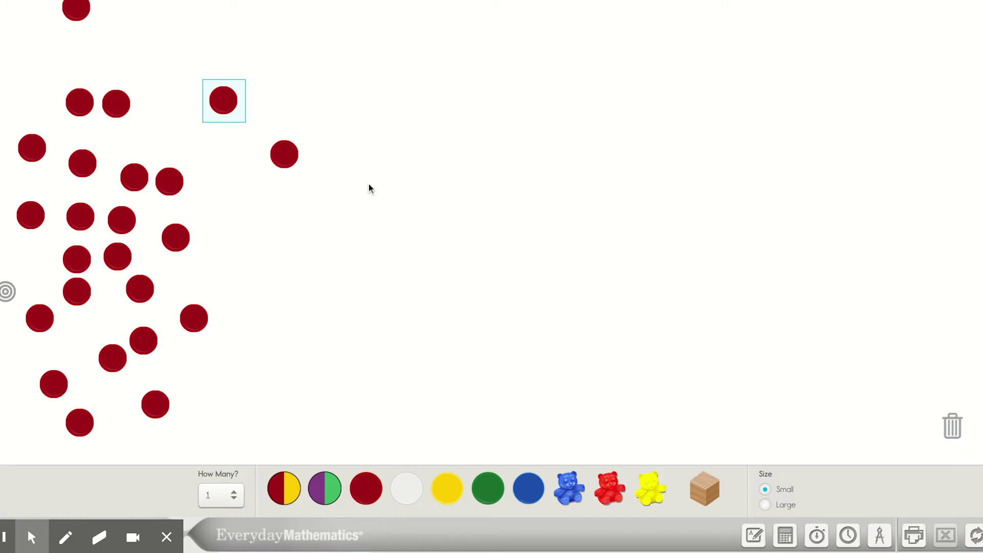
Build the first three columns of four counters from the pile.
{"action": "left_click_drag", "start_coordinate": [283, 156], "coordinate": [458, 105]}
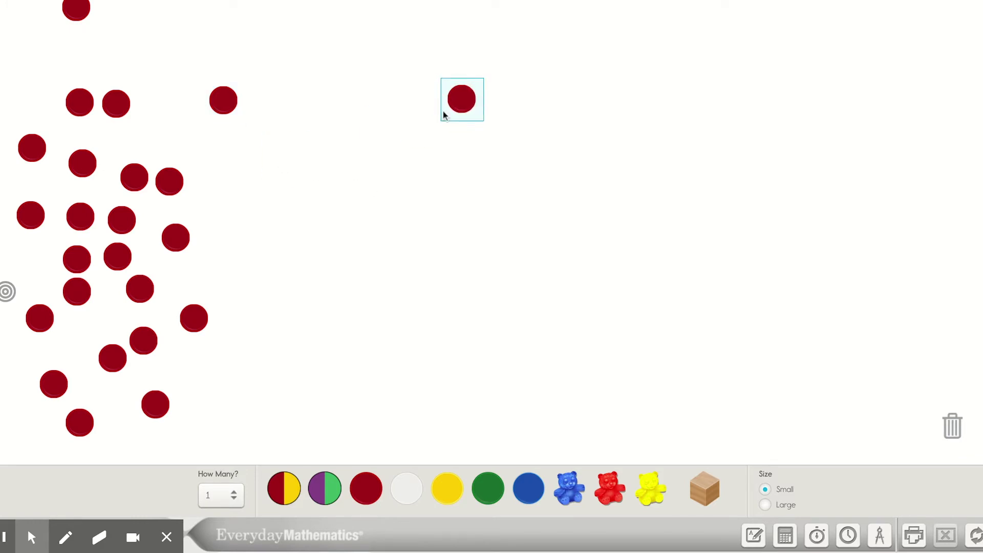
{"action": "left_click_drag", "start_coordinate": [223, 101], "coordinate": [463, 148]}
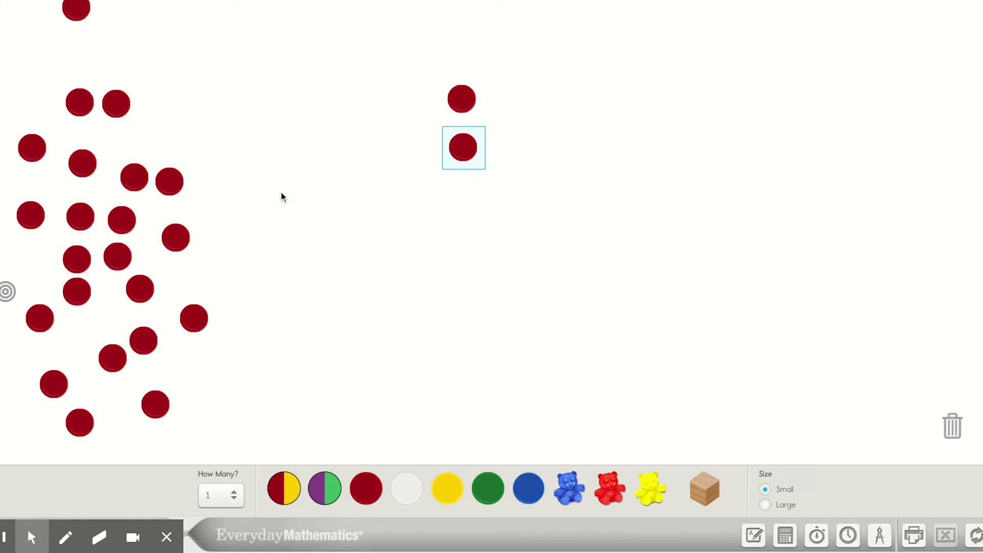
{"action": "mouse_move", "coordinate": [169, 183]}
{"action": "left_mouse_down"}
{"action": "mouse_move", "coordinate": [435, 207]}
{"action": "mouse_move", "coordinate": [473, 190]}
{"action": "left_mouse_up"}
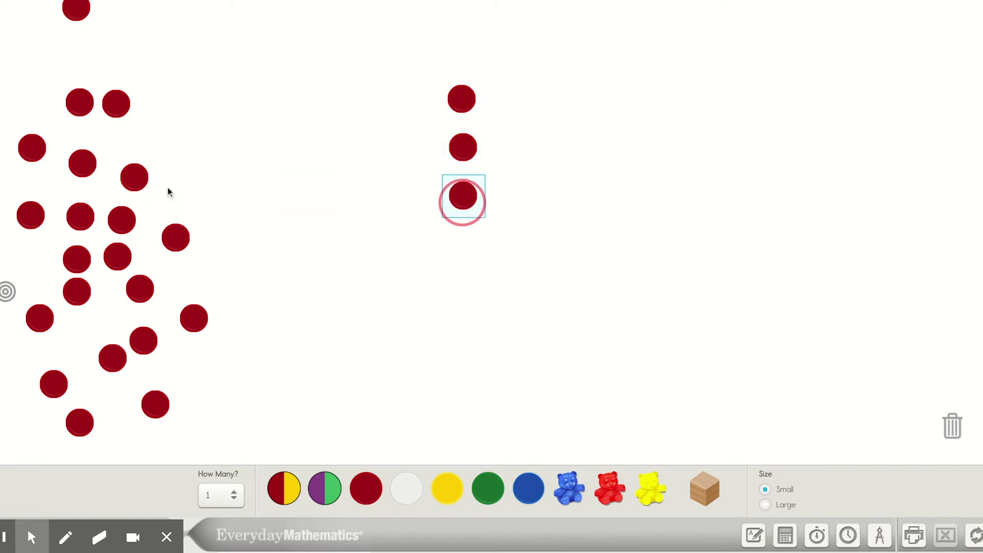
{"action": "left_click_drag", "start_coordinate": [194, 318], "coordinate": [407, 293]}
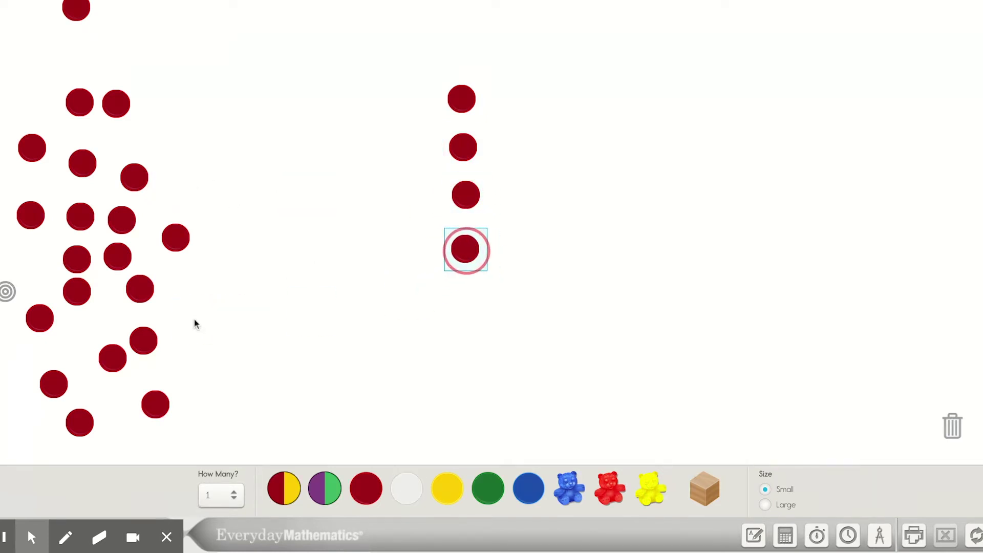
{"action": "left_click_drag", "start_coordinate": [175, 238], "coordinate": [513, 97]}
{"action": "left_click_drag", "start_coordinate": [121, 221], "coordinate": [512, 148]}
{"action": "left_click_drag", "start_coordinate": [140, 289], "coordinate": [515, 196]}
{"action": "left_click_drag", "start_coordinate": [143, 341], "coordinate": [516, 243]}
{"action": "mouse_move", "coordinate": [118, 257]}
{"action": "left_mouse_down"}
{"action": "mouse_move", "coordinate": [582, 99]}
{"action": "mouse_move", "coordinate": [565, 97]}
{"action": "left_mouse_up"}
{"action": "left_click_drag", "start_coordinate": [117, 103], "coordinate": [563, 142]}
{"action": "left_click_drag", "start_coordinate": [134, 177], "coordinate": [565, 196]}
{"action": "left_click_drag", "start_coordinate": [156, 404], "coordinate": [569, 248]}
Add the fourth, fifth and sixth columns of four, completing four rows of six.
{"action": "left_click_drag", "start_coordinate": [109, 360], "coordinate": [621, 98]}
{"action": "left_click_drag", "start_coordinate": [71, 426], "coordinate": [619, 145]}
{"action": "left_click_drag", "start_coordinate": [54, 384], "coordinate": [621, 197]}
{"action": "mouse_move", "coordinate": [39, 318]}
{"action": "left_mouse_down"}
{"action": "mouse_move", "coordinate": [566, 312]}
{"action": "mouse_move", "coordinate": [624, 245]}
{"action": "left_mouse_up"}
{"action": "mouse_move", "coordinate": [76, 292]}
{"action": "left_mouse_down"}
{"action": "mouse_move", "coordinate": [683, 67]}
{"action": "mouse_move", "coordinate": [685, 97]}
{"action": "left_mouse_up"}
{"action": "mouse_move", "coordinate": [77, 259]}
{"action": "left_mouse_down"}
{"action": "mouse_move", "coordinate": [691, 225]}
{"action": "mouse_move", "coordinate": [681, 145]}
{"action": "left_mouse_up"}
{"action": "mouse_move", "coordinate": [81, 216]}
{"action": "left_mouse_down"}
{"action": "mouse_move", "coordinate": [610, 261]}
{"action": "mouse_move", "coordinate": [685, 195]}
{"action": "left_mouse_up"}
{"action": "mouse_move", "coordinate": [82, 163]}
{"action": "left_mouse_down"}
{"action": "mouse_move", "coordinate": [382, 210]}
{"action": "mouse_move", "coordinate": [689, 242]}
{"action": "left_mouse_up"}
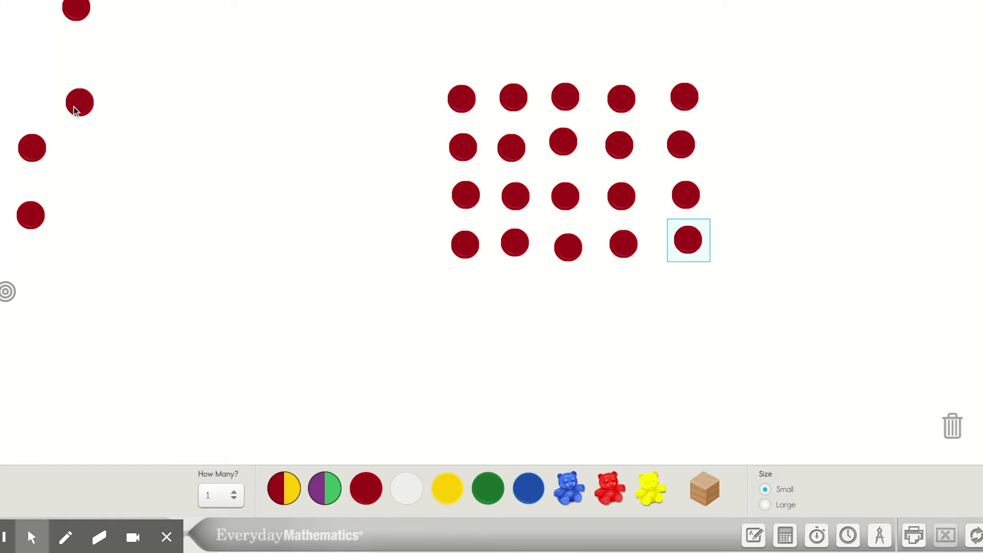
{"action": "left_click_drag", "start_coordinate": [80, 102], "coordinate": [752, 95]}
{"action": "left_click_drag", "start_coordinate": [75, 9], "coordinate": [745, 141]}
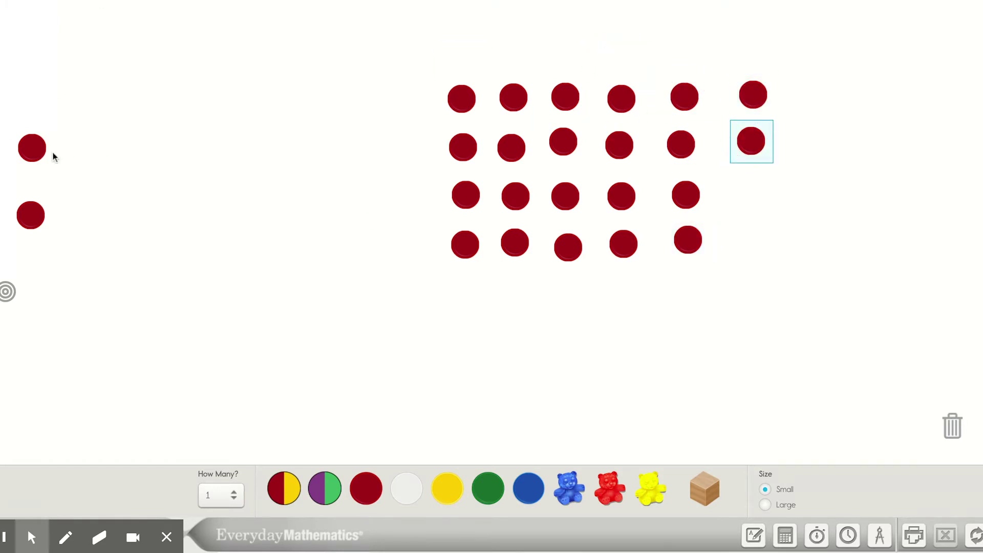
{"action": "mouse_move", "coordinate": [31, 148]}
{"action": "left_mouse_down"}
{"action": "mouse_move", "coordinate": [746, 205]}
{"action": "mouse_move", "coordinate": [750, 188]}
{"action": "left_mouse_up"}
{"action": "mouse_move", "coordinate": [31, 215]}
{"action": "left_mouse_down"}
{"action": "mouse_move", "coordinate": [740, 269]}
{"action": "mouse_move", "coordinate": [750, 241]}
{"action": "left_mouse_up"}
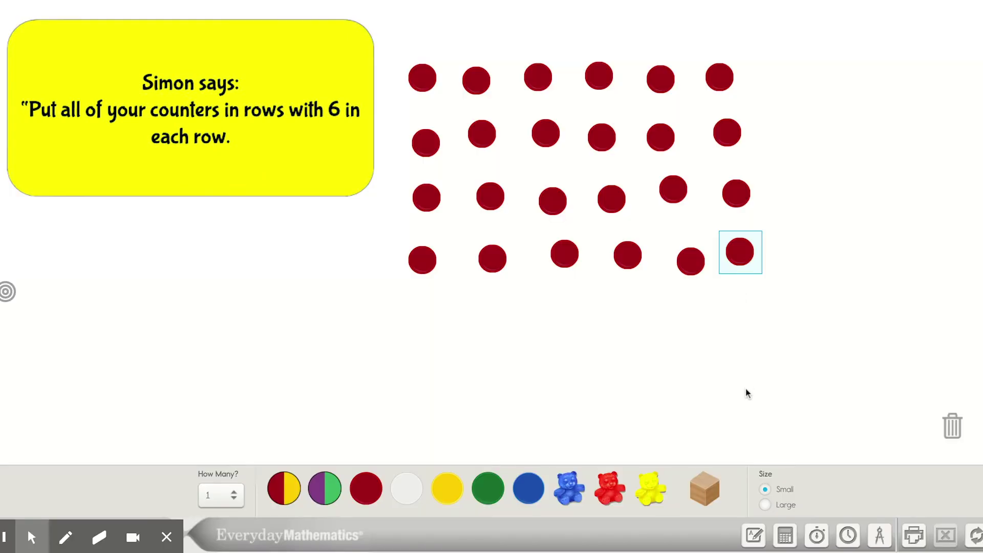
Click empty canvas to deselect the last placed counter.
{"action": "left_click", "coordinate": [746, 391]}
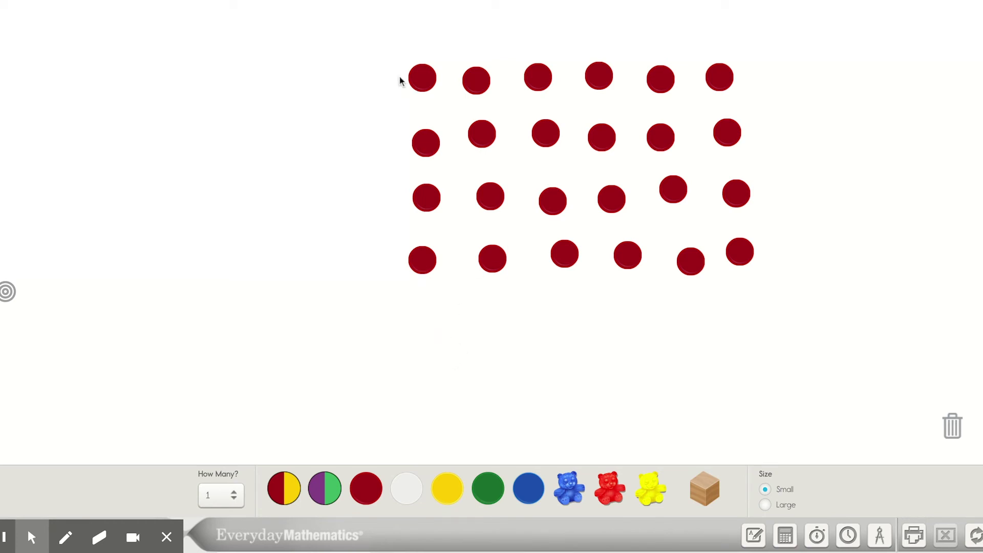
Marquee-select a group of five counters on the right of the workspace.
{"action": "mouse_move", "coordinate": [396, 38]}
{"action": "left_mouse_down"}
{"action": "mouse_move", "coordinate": [469, 199]}
{"action": "mouse_move", "coordinate": [830, 310]}
{"action": "left_mouse_up"}
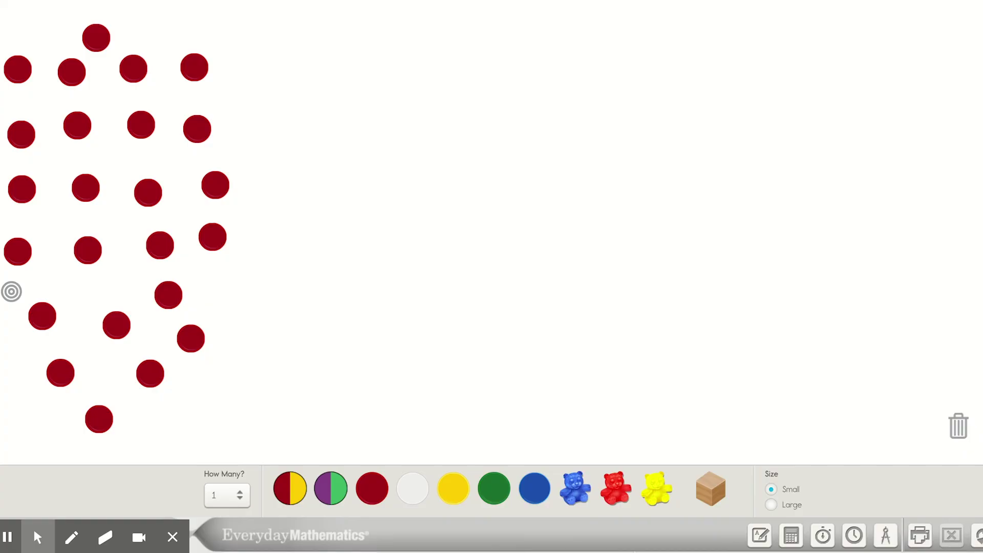
Build the first two columns of six counters, pulling one stray counter back off the grid.
{"action": "left_click", "coordinate": [215, 185]}
{"action": "left_click", "coordinate": [210, 238]}
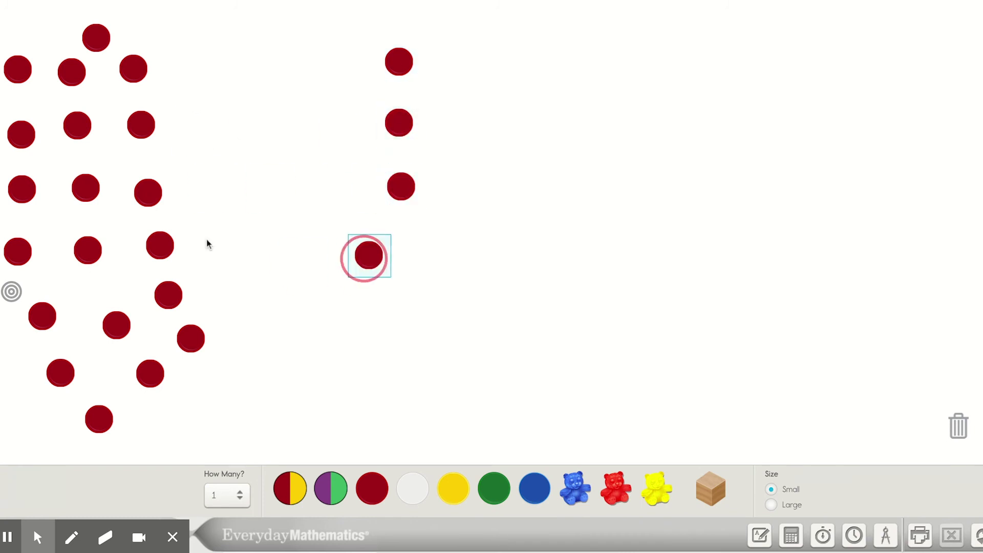
{"action": "left_click", "coordinate": [189, 339]}
{"action": "left_click", "coordinate": [151, 374]}
{"action": "left_click", "coordinate": [169, 296]}
{"action": "left_click", "coordinate": [163, 244]}
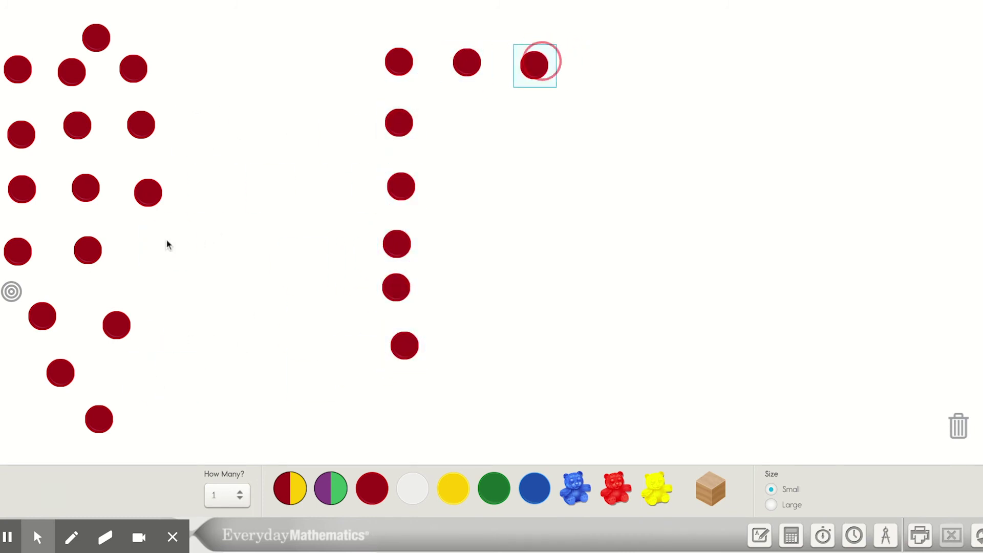
{"action": "left_click", "coordinate": [148, 192]}
{"action": "left_click", "coordinate": [141, 124]}
{"action": "left_click", "coordinate": [538, 65]}
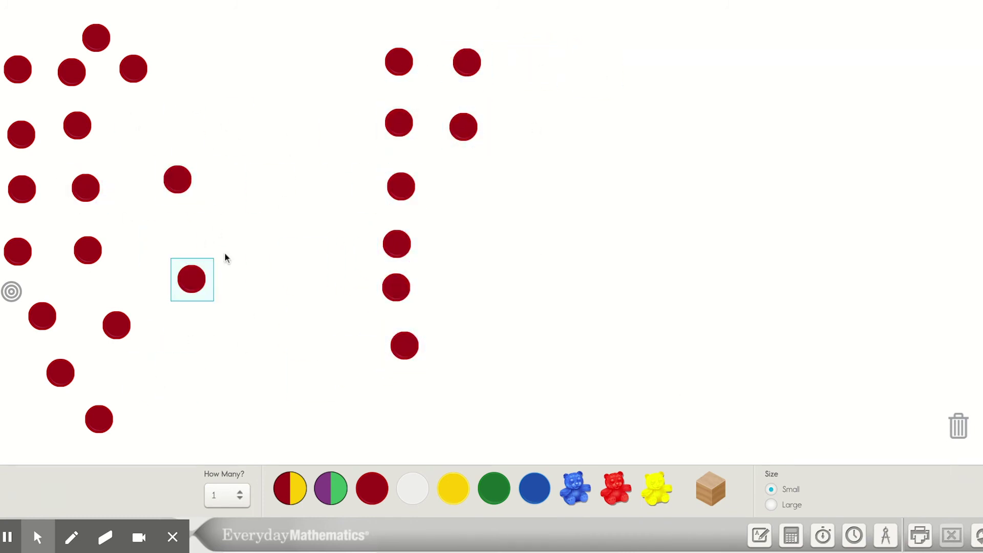
{"action": "left_click_drag", "start_coordinate": [192, 277], "coordinate": [465, 189]}
{"action": "left_click_drag", "start_coordinate": [179, 179], "coordinate": [464, 247]}
{"action": "left_click_drag", "start_coordinate": [117, 325], "coordinate": [463, 290]}
{"action": "left_click_drag", "start_coordinate": [104, 416], "coordinate": [472, 346]}
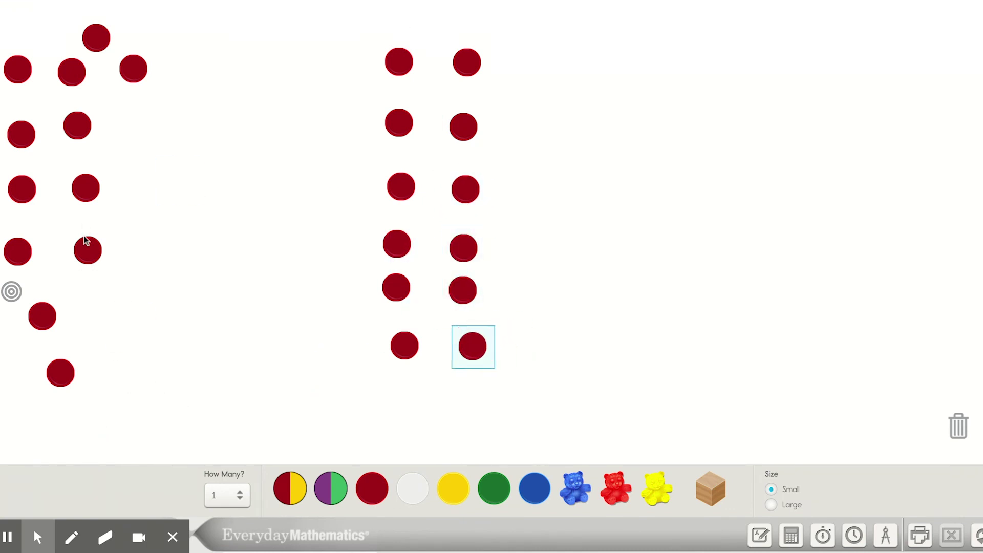
Fill the third and fourth columns of six, completing six rows of four, then deselect.
{"action": "left_click_drag", "start_coordinate": [88, 250], "coordinate": [537, 61]}
{"action": "left_click_drag", "start_coordinate": [86, 187], "coordinate": [537, 123]}
{"action": "left_click_drag", "start_coordinate": [60, 373], "coordinate": [531, 186]}
{"action": "left_click_drag", "start_coordinate": [42, 316], "coordinate": [538, 245]}
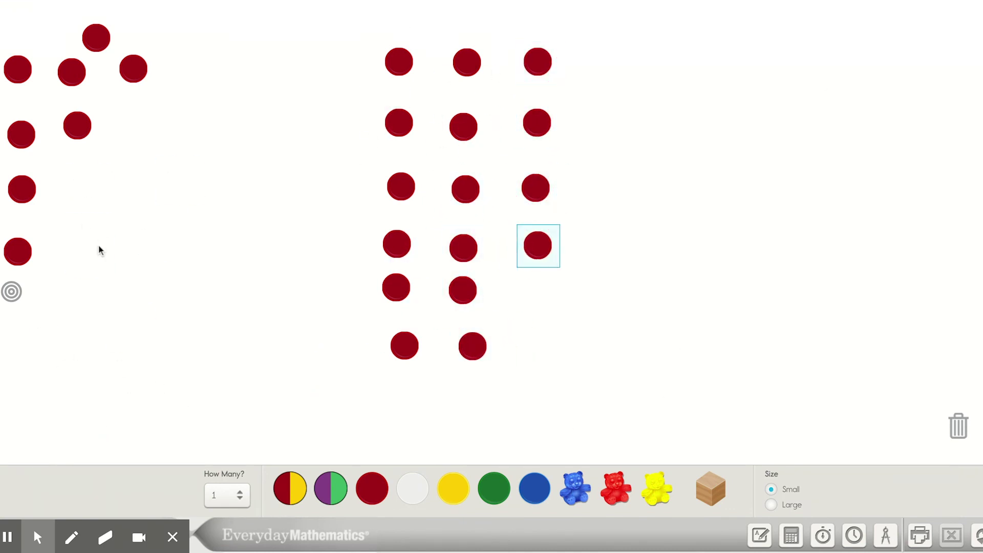
{"action": "left_click_drag", "start_coordinate": [18, 251], "coordinate": [535, 291]}
{"action": "left_click_drag", "start_coordinate": [22, 189], "coordinate": [537, 345]}
{"action": "mouse_move", "coordinate": [133, 69]}
{"action": "left_mouse_down"}
{"action": "mouse_move", "coordinate": [665, 83]}
{"action": "mouse_move", "coordinate": [610, 62]}
{"action": "left_mouse_up"}
{"action": "mouse_move", "coordinate": [96, 38]}
{"action": "left_mouse_down"}
{"action": "mouse_move", "coordinate": [345, 134]}
{"action": "mouse_move", "coordinate": [612, 119]}
{"action": "left_mouse_up"}
{"action": "mouse_move", "coordinate": [77, 125]}
{"action": "left_mouse_down"}
{"action": "mouse_move", "coordinate": [547, 182]}
{"action": "mouse_move", "coordinate": [615, 181]}
{"action": "left_mouse_up"}
{"action": "mouse_move", "coordinate": [21, 134]}
{"action": "left_mouse_down"}
{"action": "mouse_move", "coordinate": [575, 251]}
{"action": "mouse_move", "coordinate": [611, 243]}
{"action": "left_mouse_up"}
{"action": "mouse_move", "coordinate": [72, 71]}
{"action": "left_mouse_down"}
{"action": "mouse_move", "coordinate": [499, 211]}
{"action": "mouse_move", "coordinate": [607, 290]}
{"action": "left_mouse_up"}
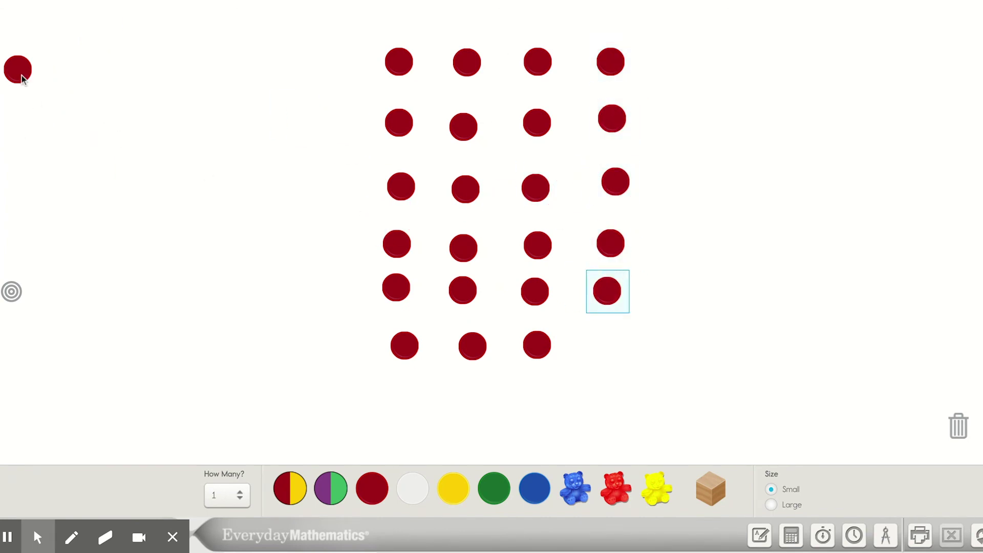
{"action": "mouse_move", "coordinate": [17, 69]}
{"action": "left_mouse_down"}
{"action": "mouse_move", "coordinate": [427, 270]}
{"action": "mouse_move", "coordinate": [643, 351]}
{"action": "mouse_move", "coordinate": [606, 346]}
{"action": "left_mouse_up"}
{"action": "left_click", "coordinate": [591, 412]}
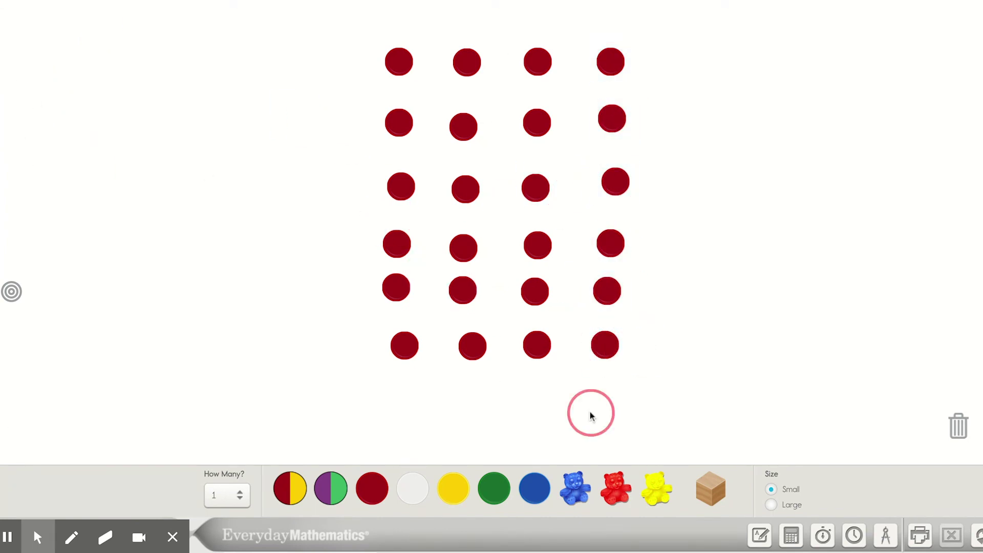